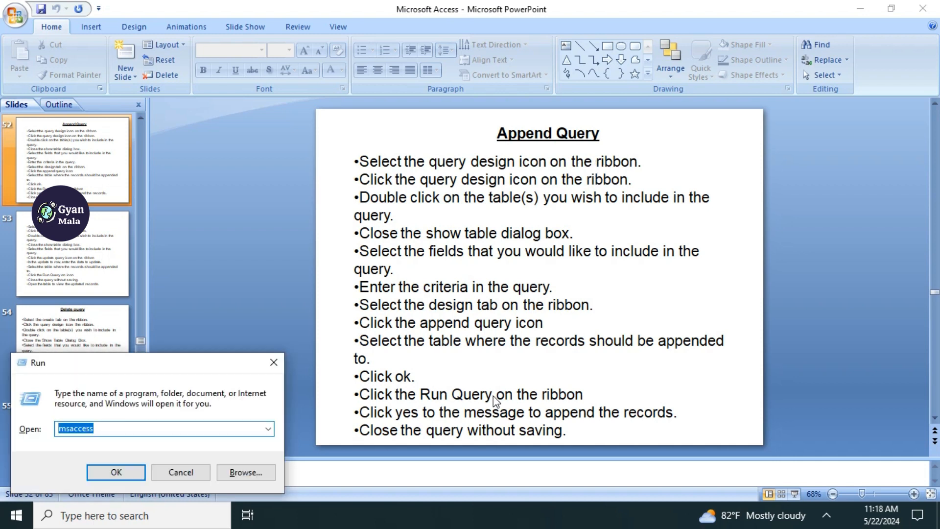
- Launch Microsoft Access with the msaccess command and create a new blank database
type("msacc")
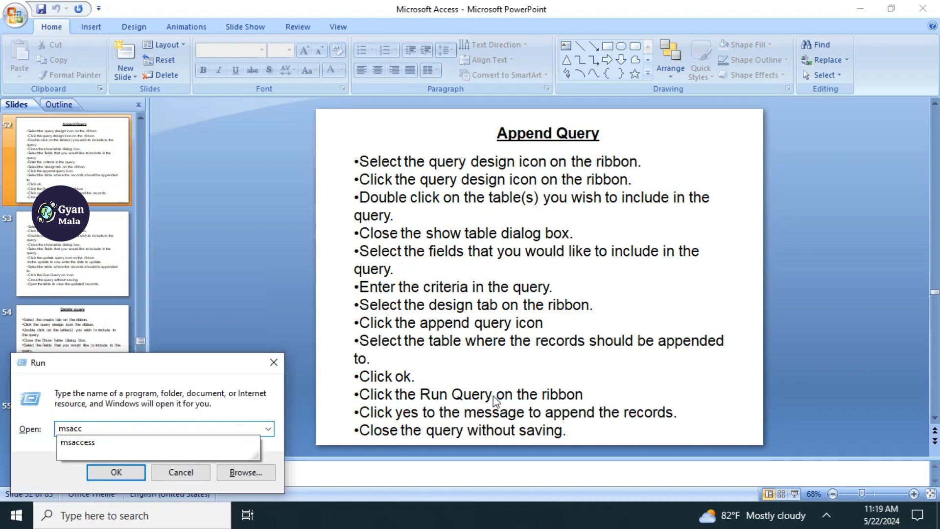
key("Down")
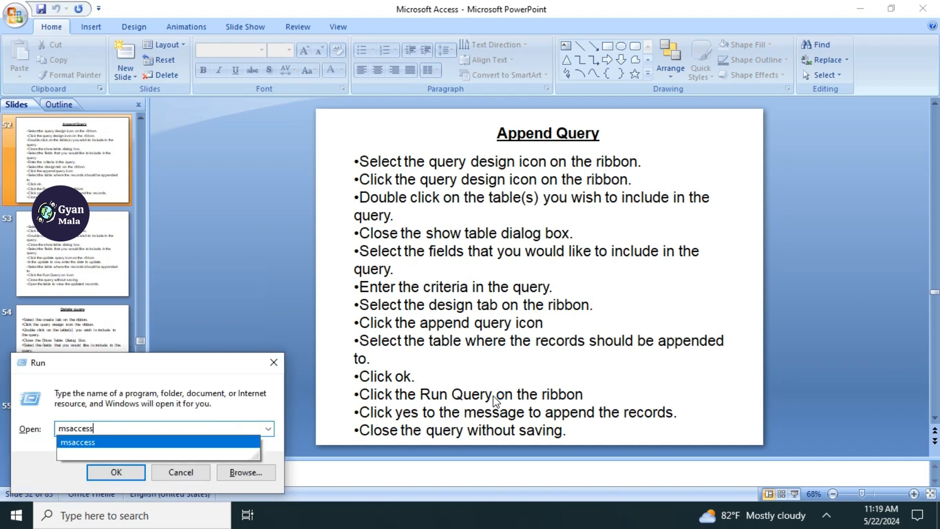
key("Return")
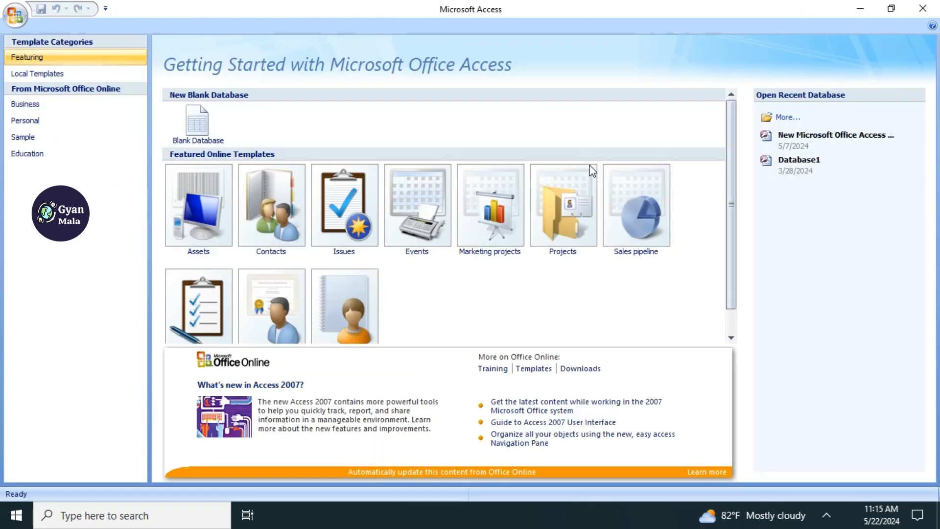
left_click(212, 120)
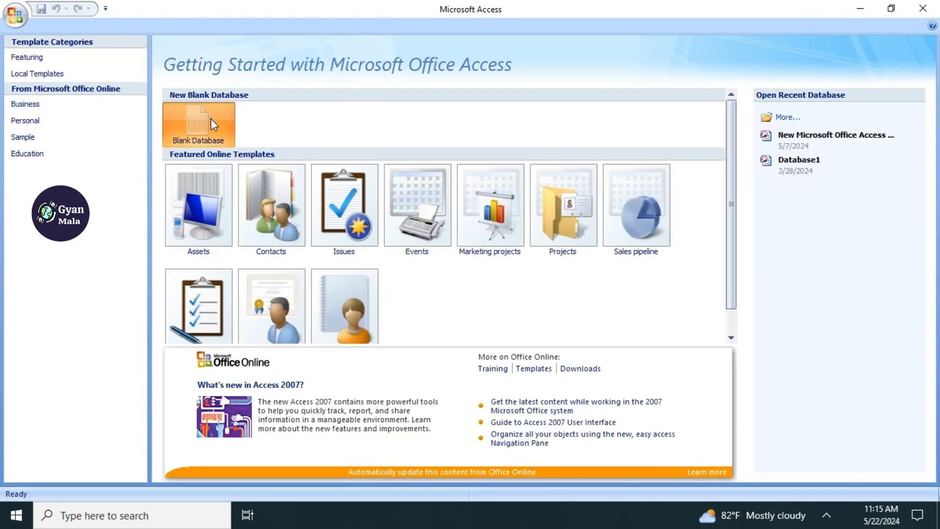
left_click(774, 393)
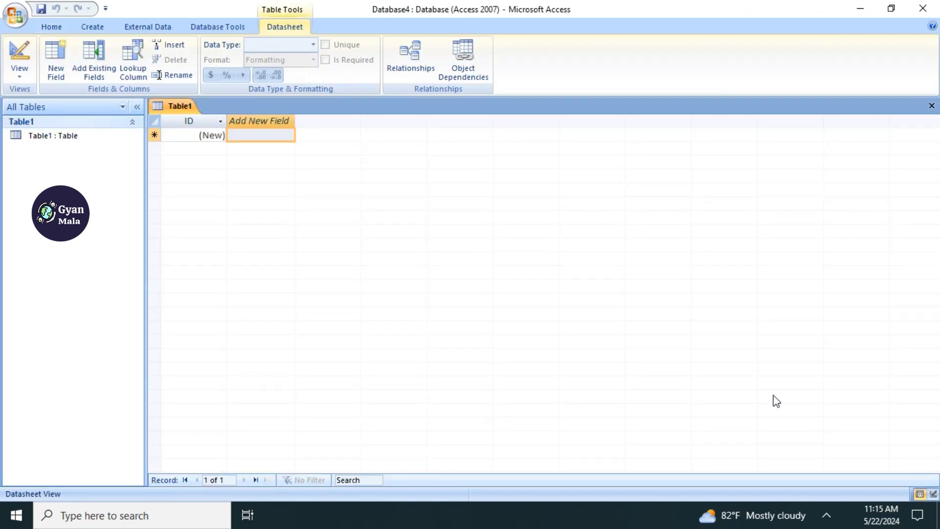
- Save the new table as "class 1" and bring it into Design View
key("ctrl+s")
type("class")
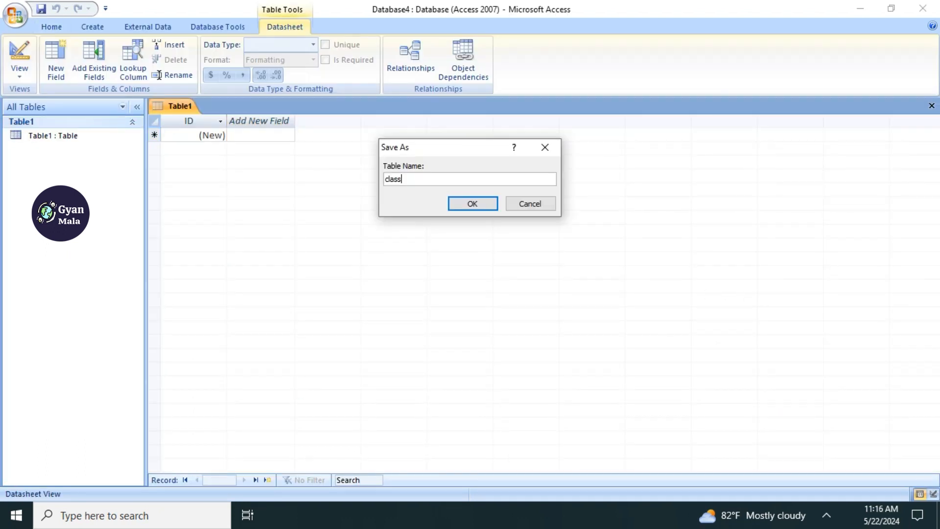
type(" 1")
key("Return")
- Rename the first field of the class 1 table to "roll" and set its data type to Number
type("roll")
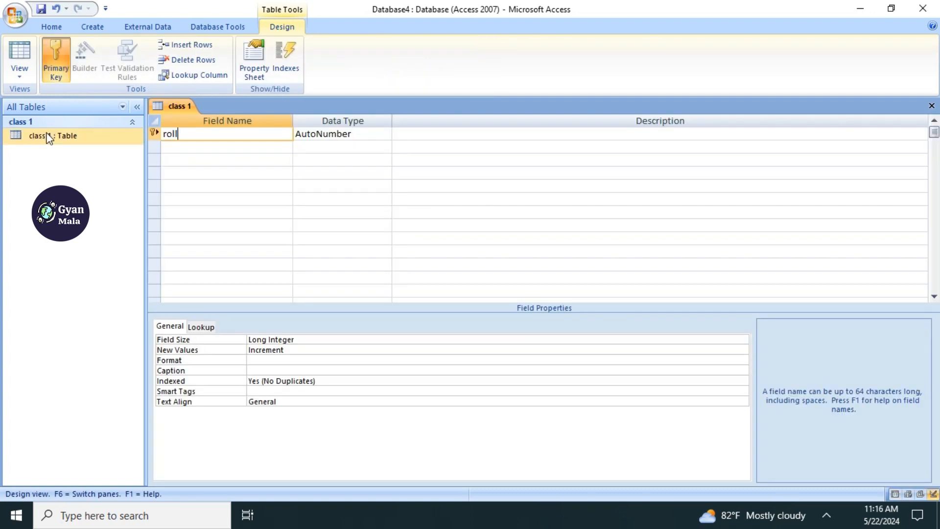
key("Tab")
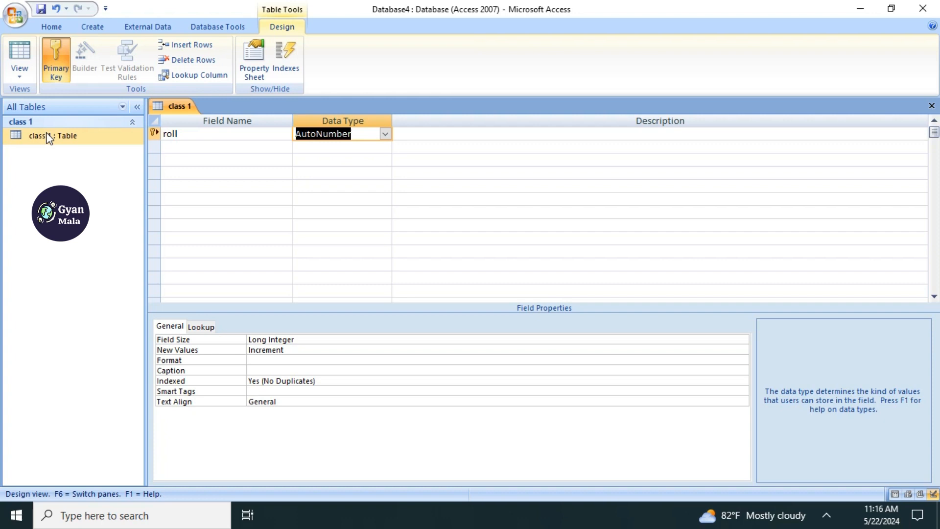
type("nu")
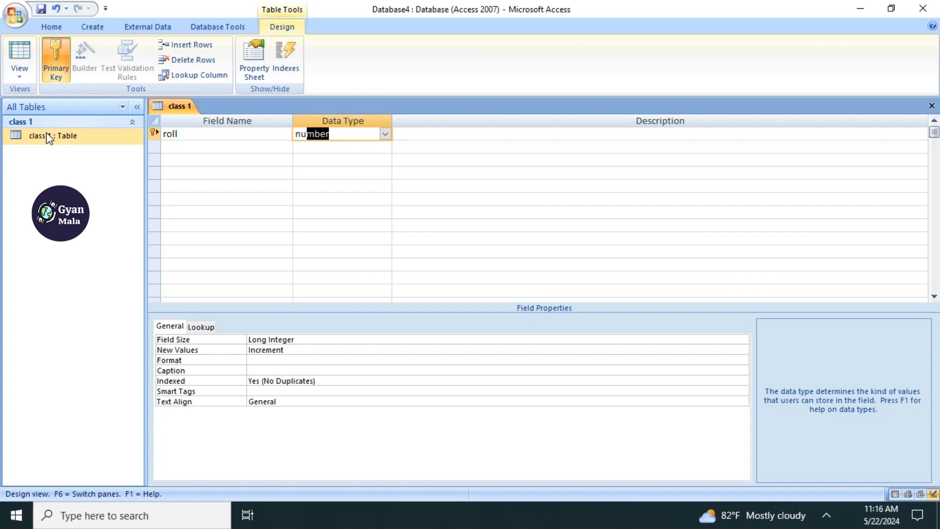
key("Tab")
- Add a second field named "name of student" with the Text data type to the class 1 table
key("Tab")
type("name of student")
key("Tab")
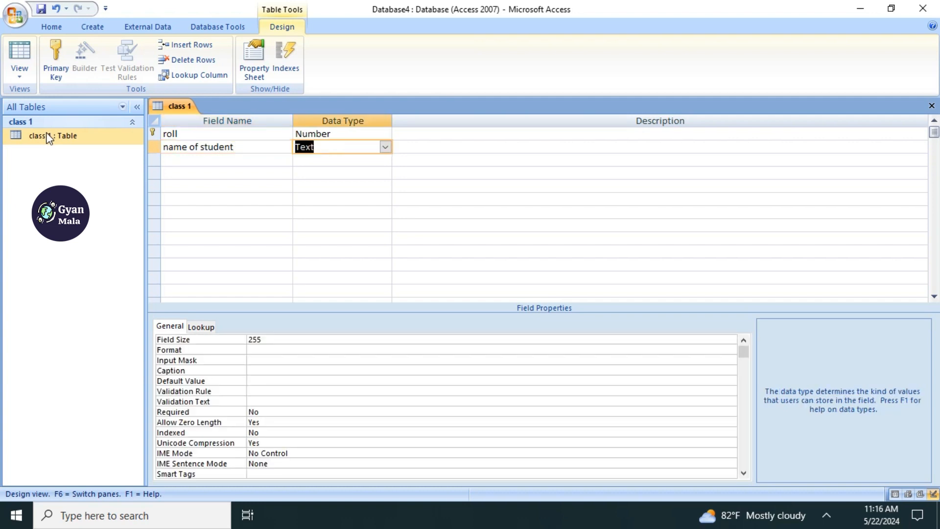
key("Tab")
key("Tab")
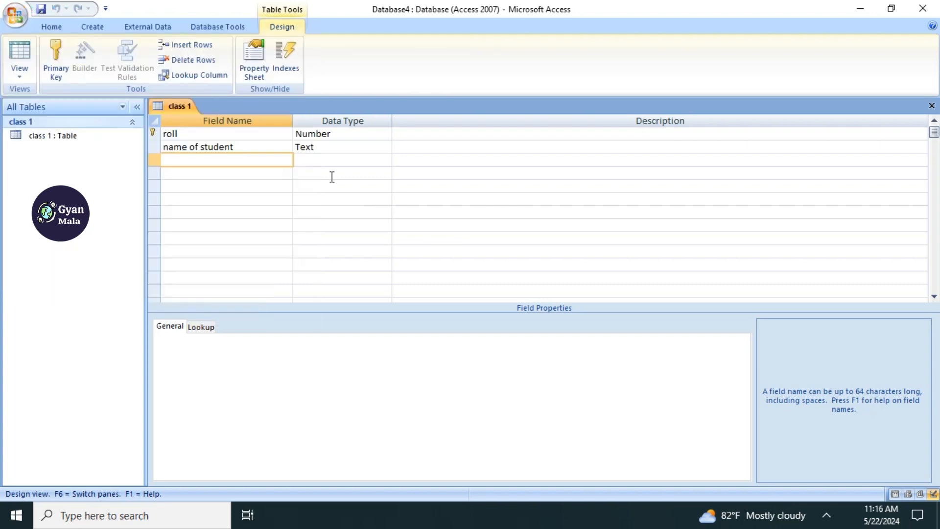
- Switch the class 1 table to Datasheet View and enter the first record with roll 1 and the student's name
left_click(19, 79)
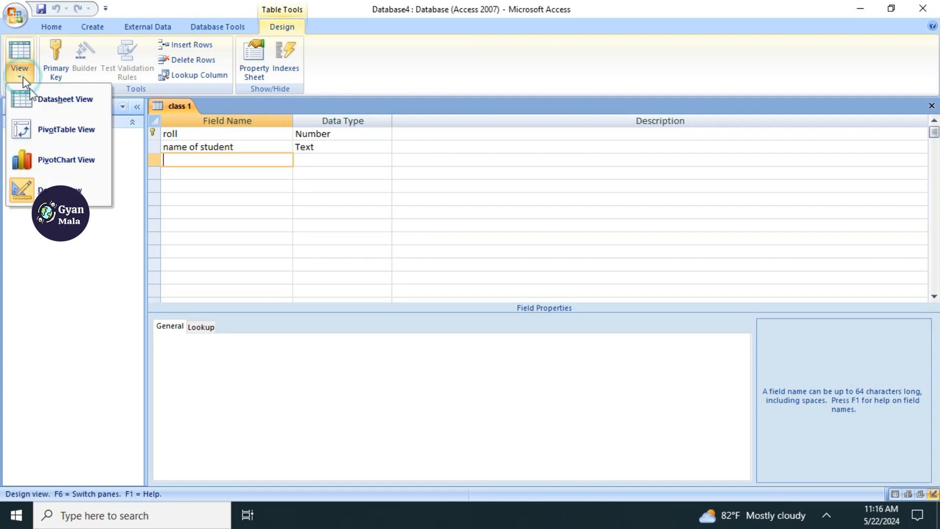
left_click(62, 103)
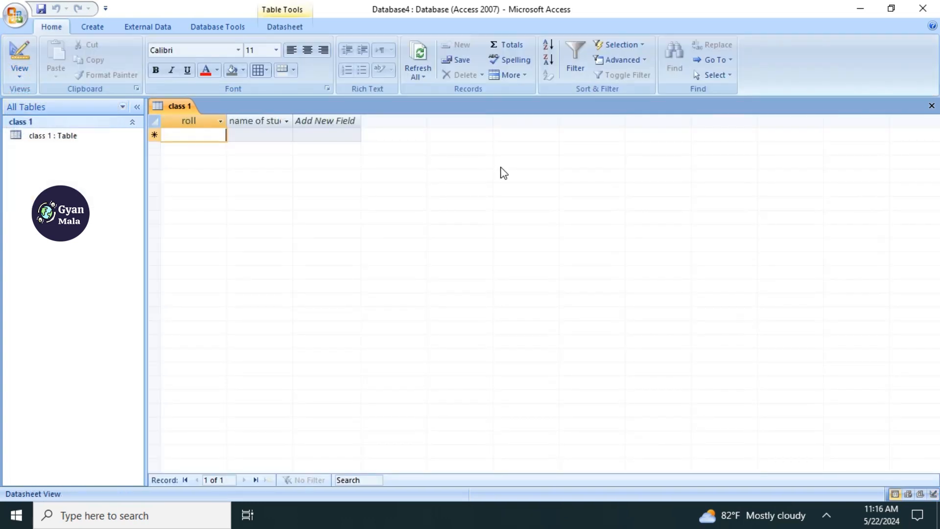
type("1")
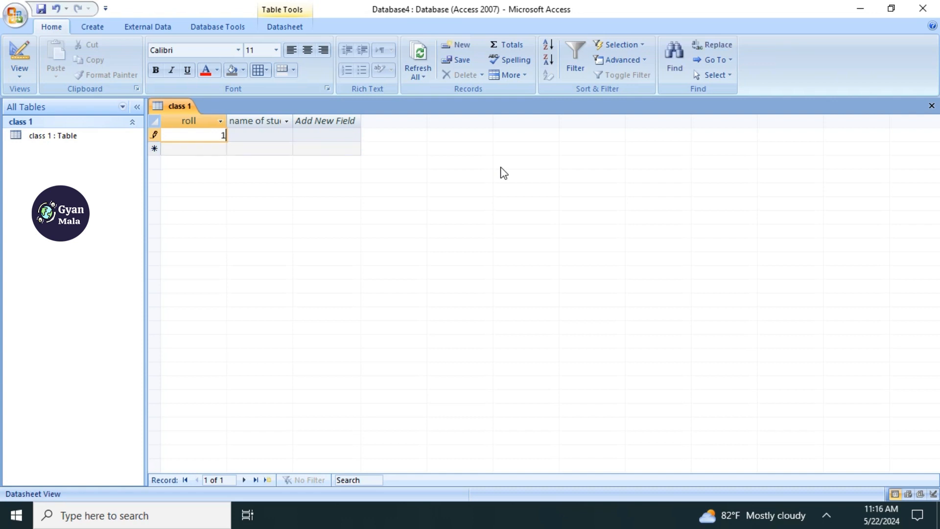
key("Tab")
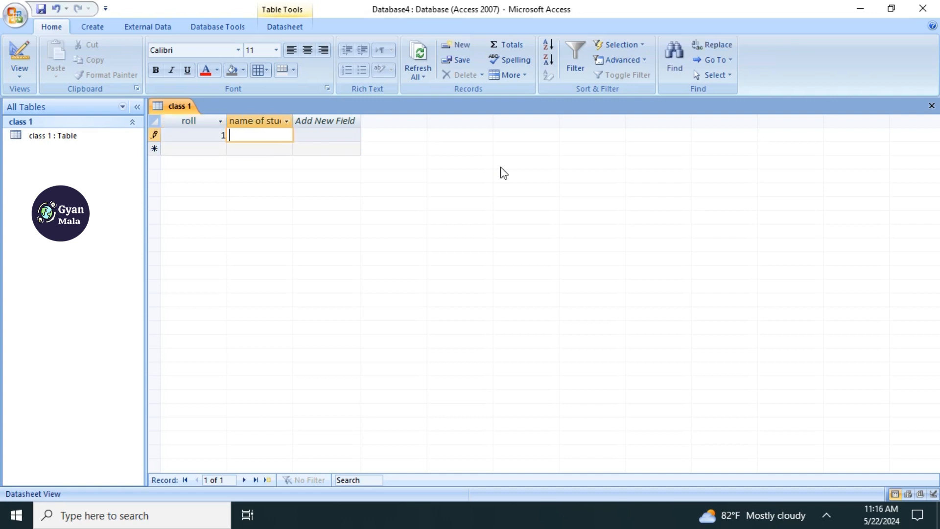
type("hari")
key("Tab")
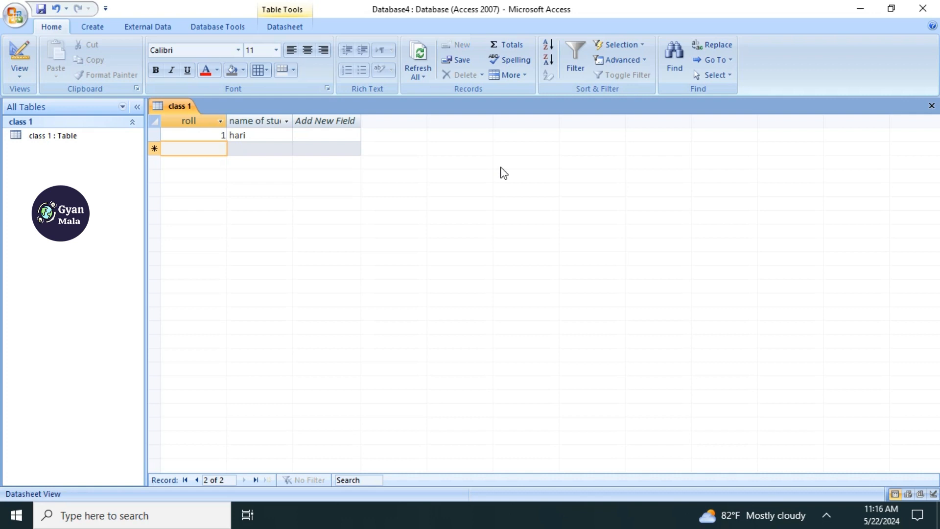
- Enter the class 1 records for rolls 2 and 3, each with the student's name
key("Tab")
type("shyam")
key("Tab")
key("Tab")
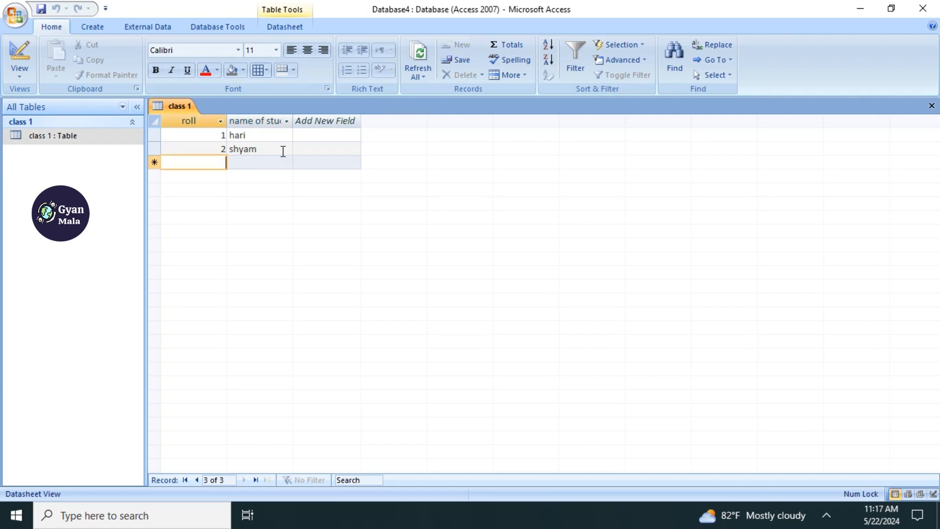
type("3")
key("Tab")
type("jaya")
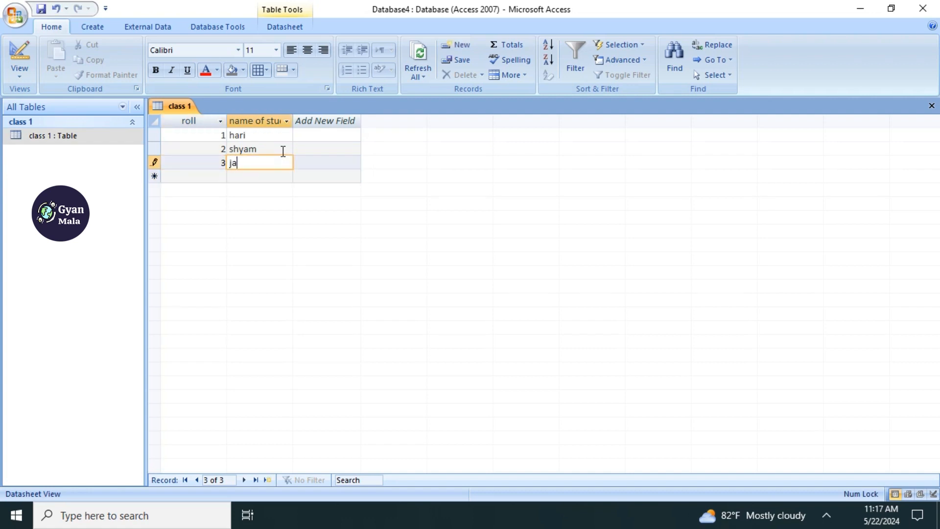
key("Tab")
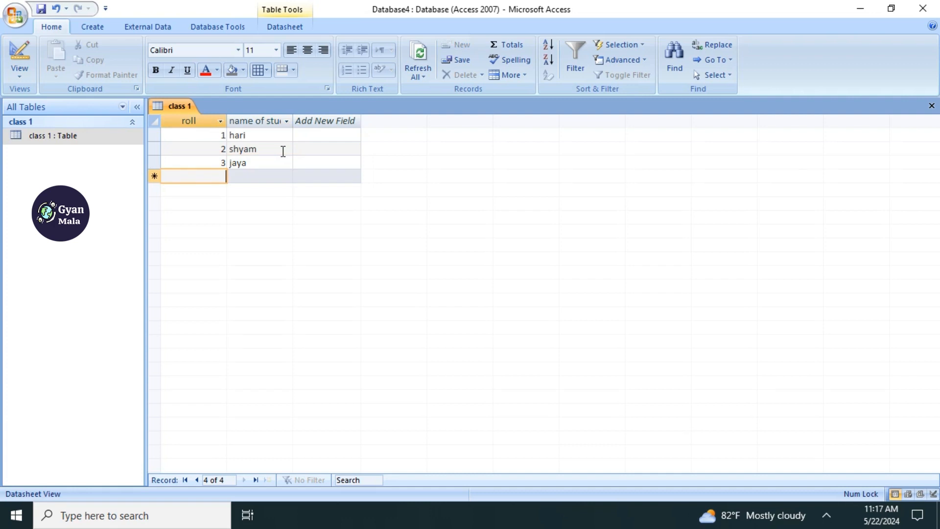
- Enter the class 1 record for roll 4 with the student's name and close the table
type("4")
key("Tab")
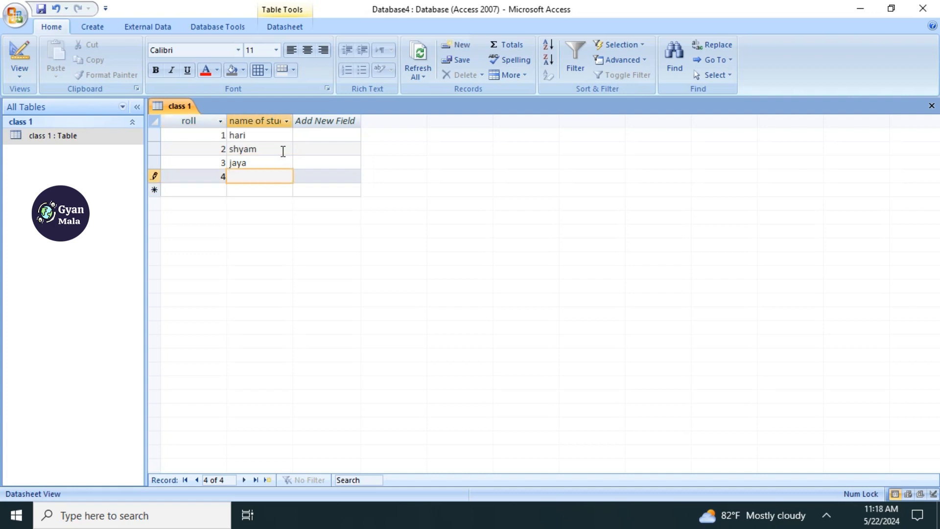
type("raju")
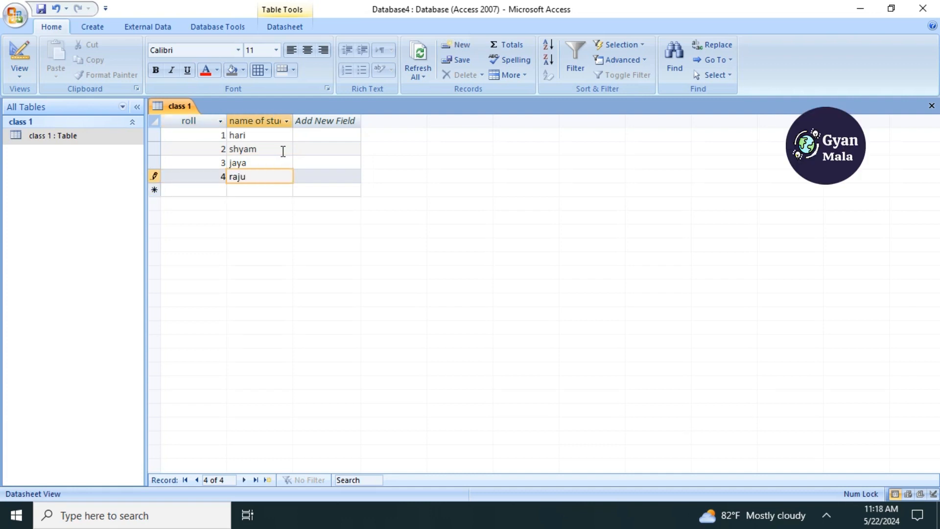
key("Tab")
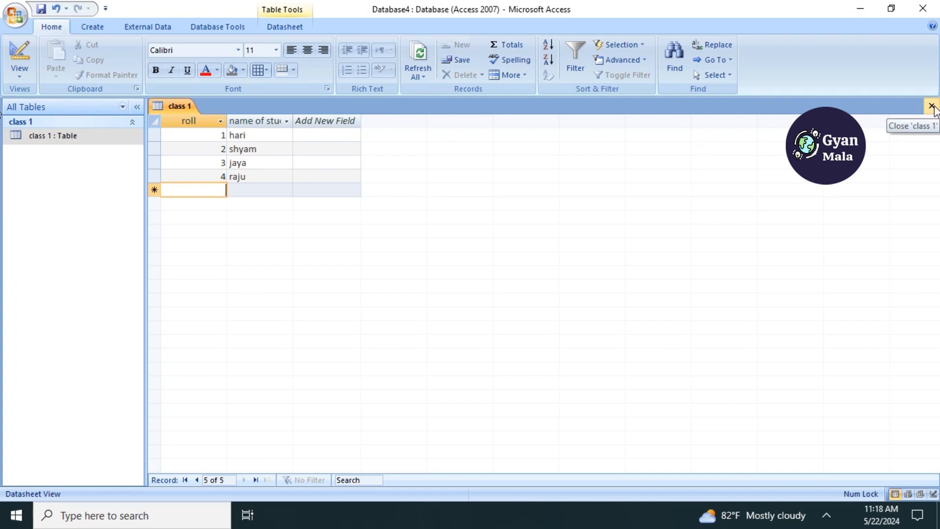
left_click(932, 106)
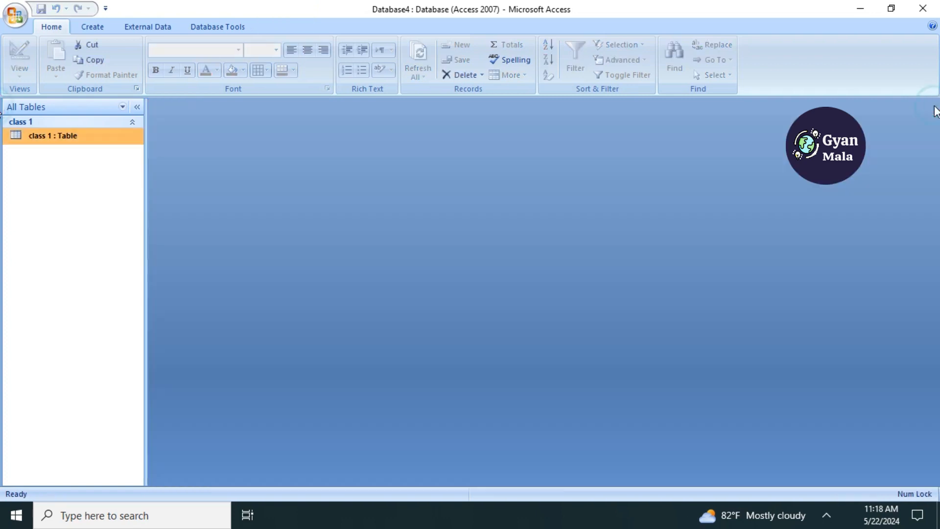
- Create another table and switch it to Design View, saving it as "class 2"
left_click(92, 28)
left_click(21, 63)
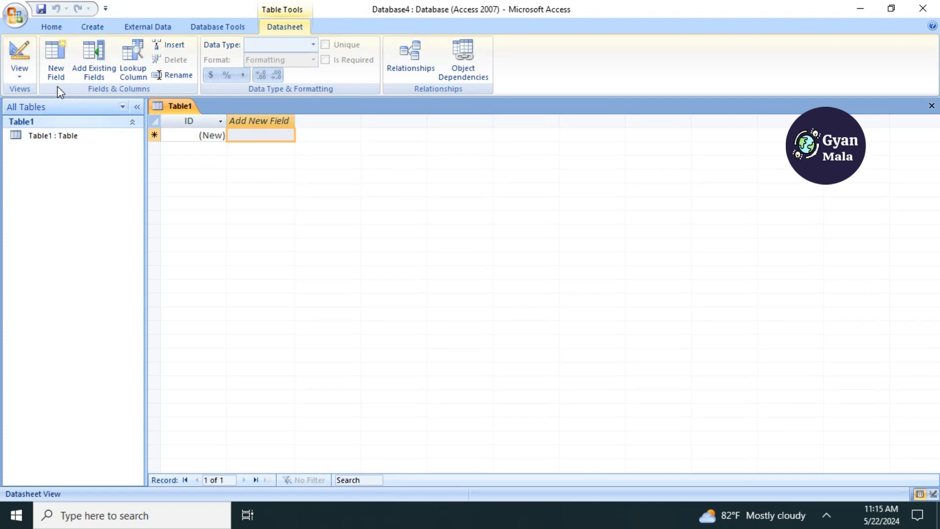
left_click(19, 75)
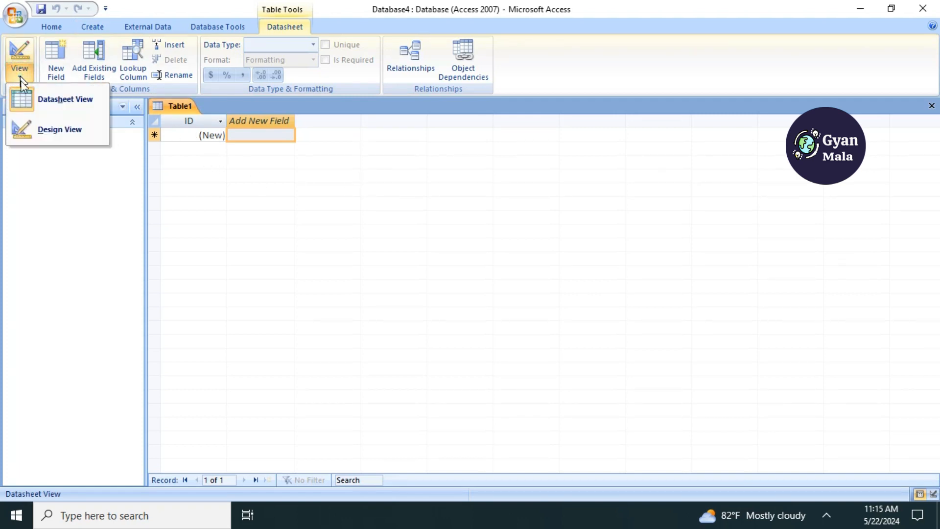
left_click(46, 132)
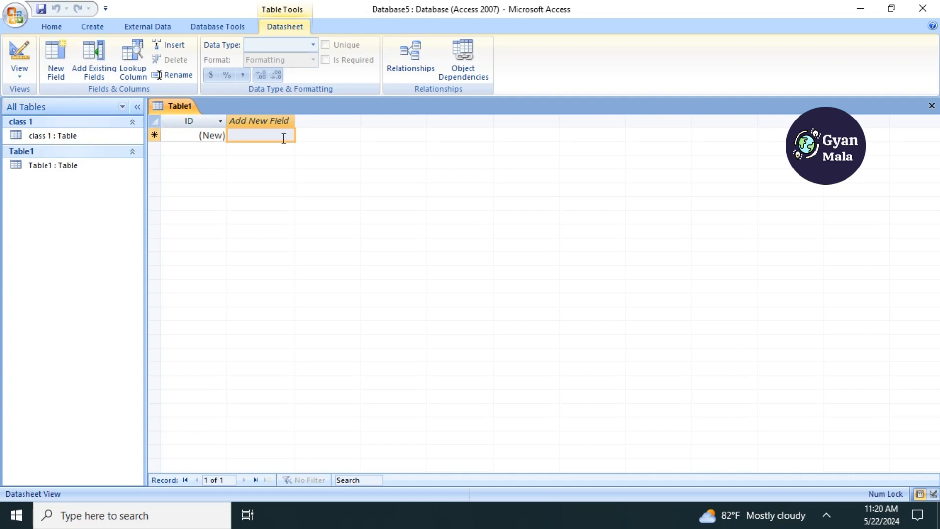
left_click(22, 79)
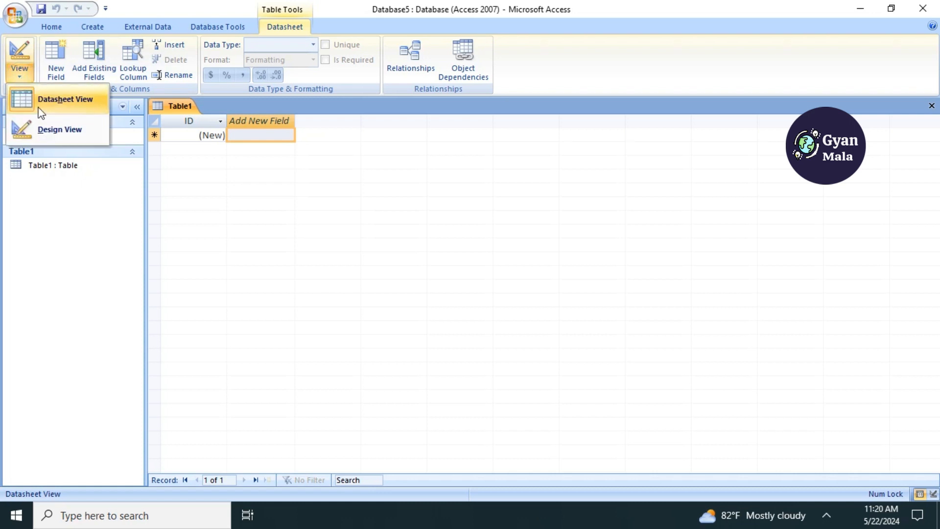
left_click(45, 129)
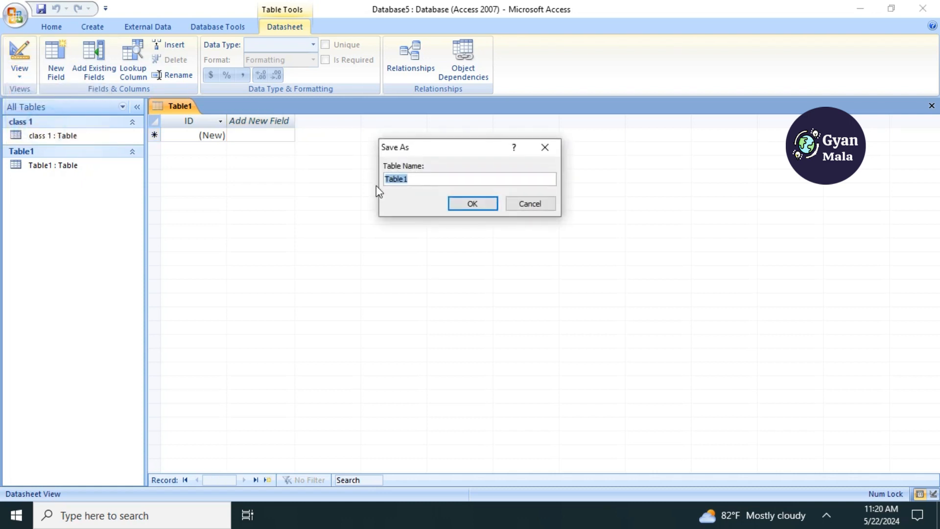
type("class 2")
key("Return")
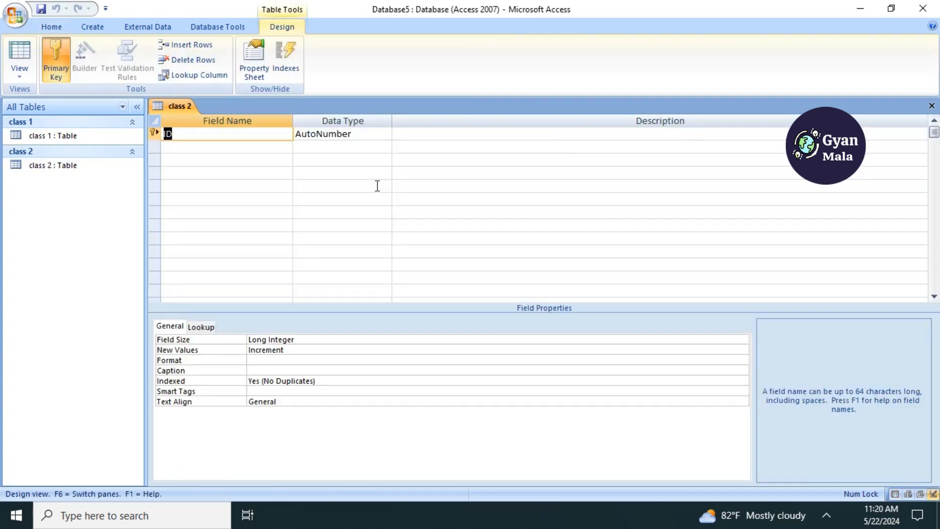
- Remove the primary key from the ID field in class 2 and redefine that field as "roll" with the Number data type
right_click(155, 132)
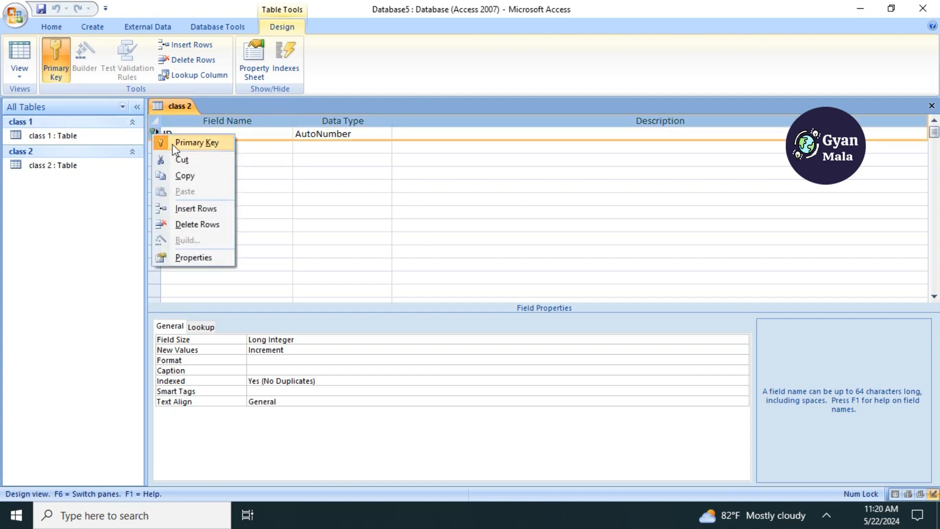
left_click(177, 142)
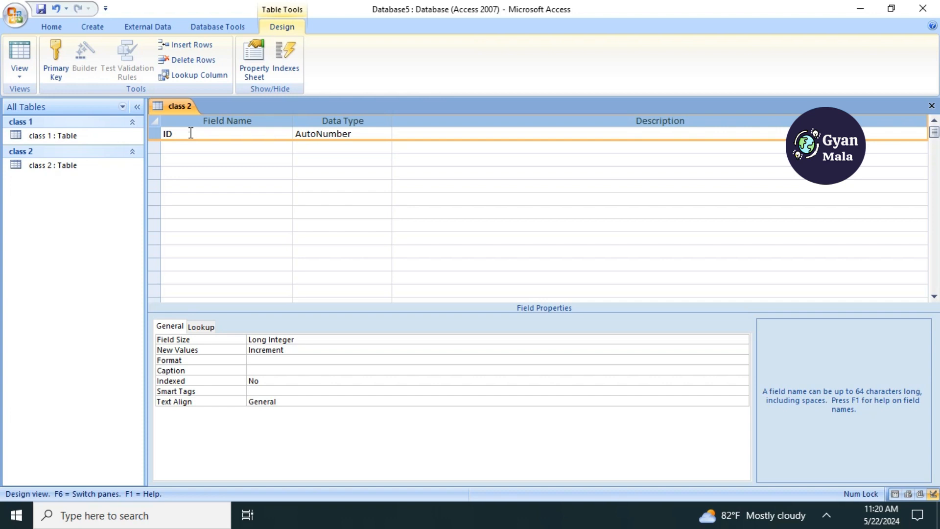
left_click(191, 134)
key("BackSpace")
key("BackSpace")
type("roll")
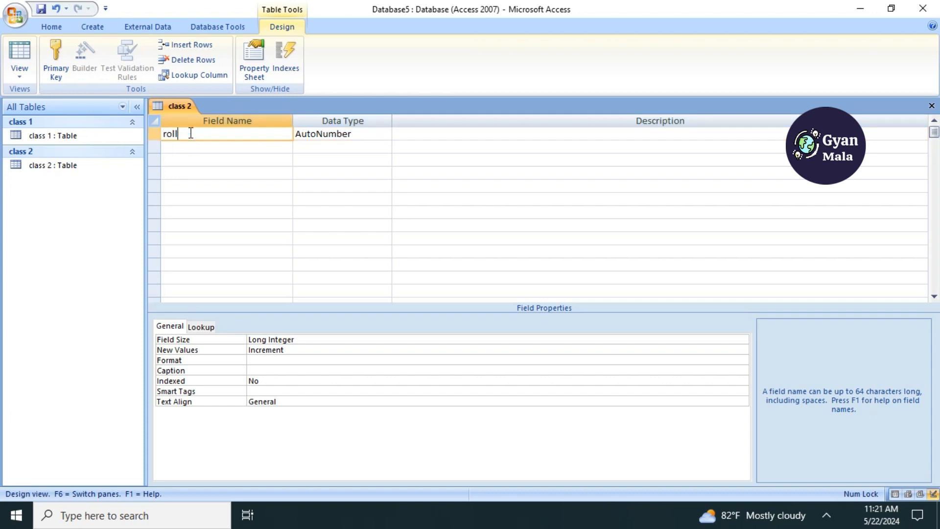
key("Tab")
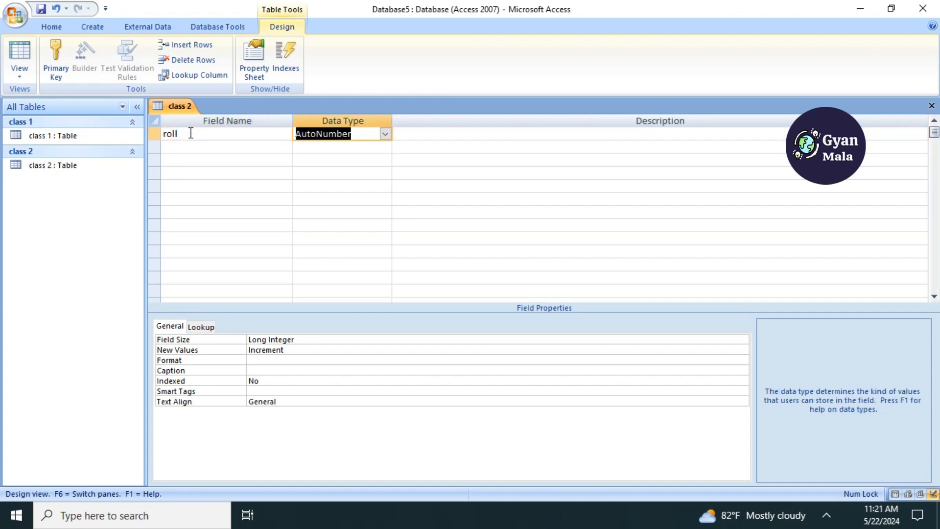
type("nu")
key("Tab")
key("Tab")
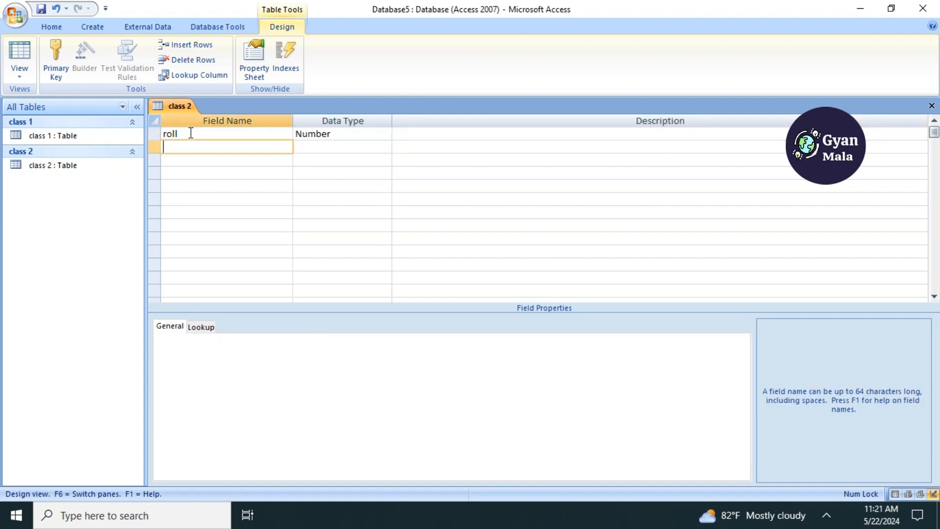
- Add a Text field named "name of student" below roll in the class 2 table
type("student")
key("Escape")
type("name of student")
key("Tab")
- Finish the class 2 field definitions and switch the table to Datasheet View
key("Tab")
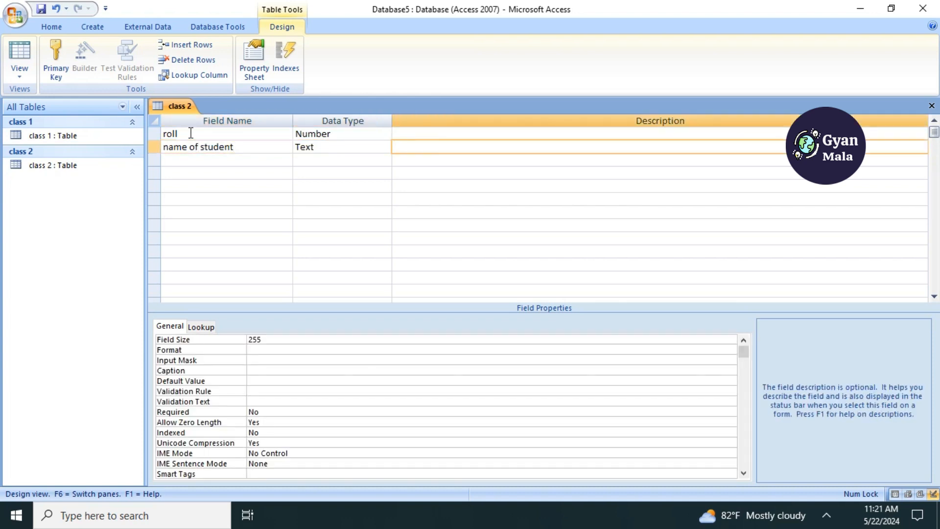
key("Tab")
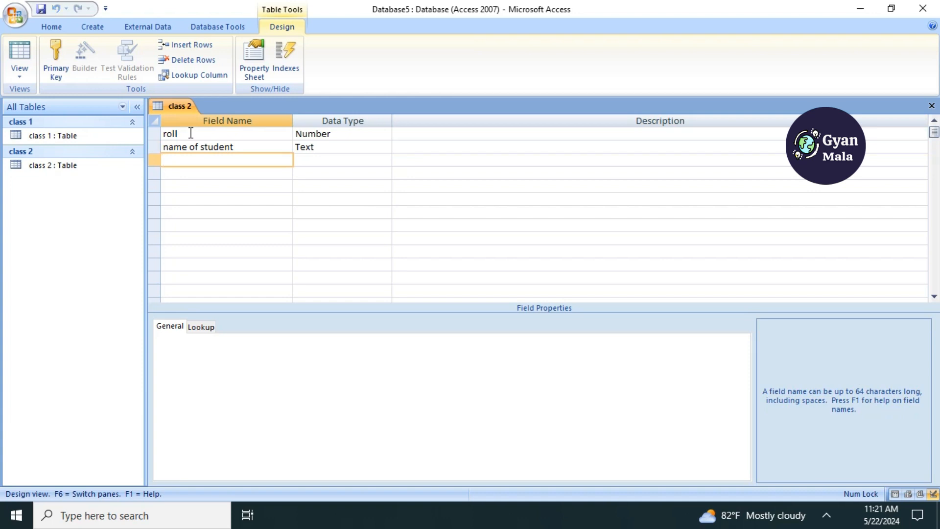
left_click(24, 74)
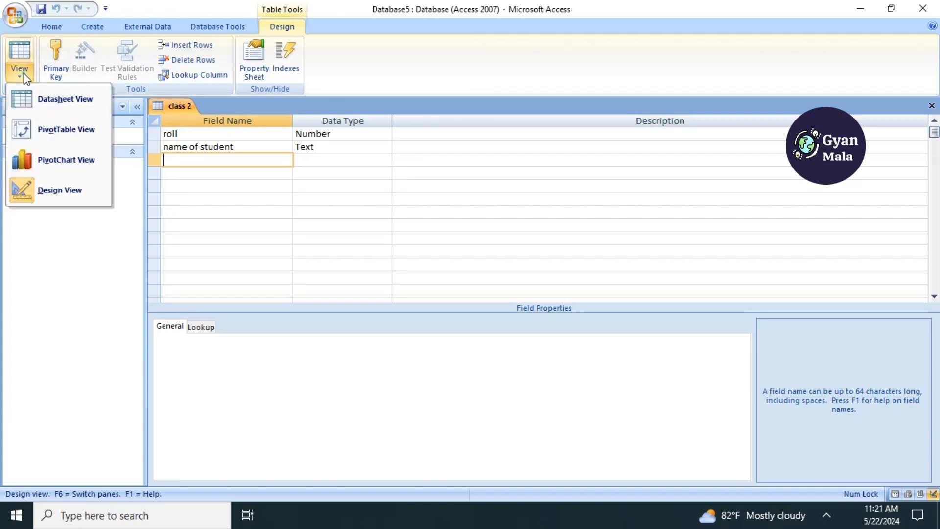
left_click(46, 98)
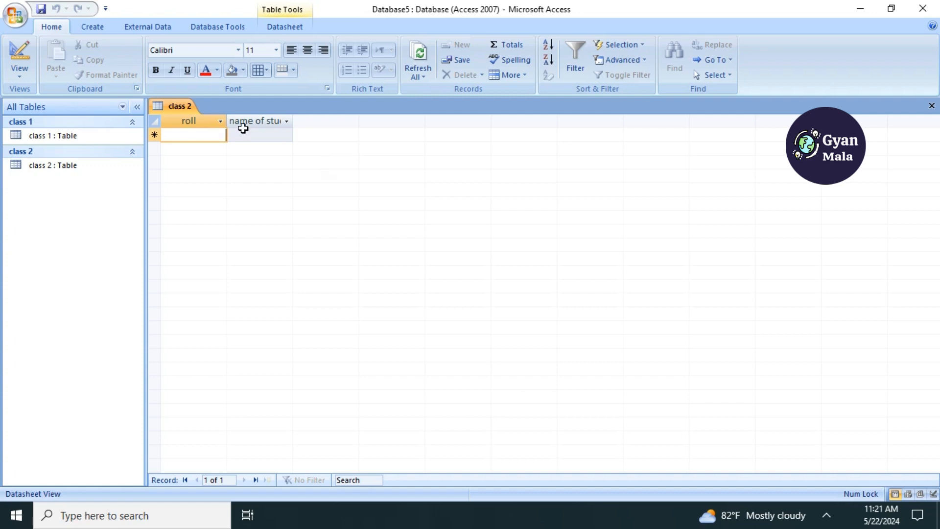
- Enter the class 2 record for roll 201 with the student's name
type("201")
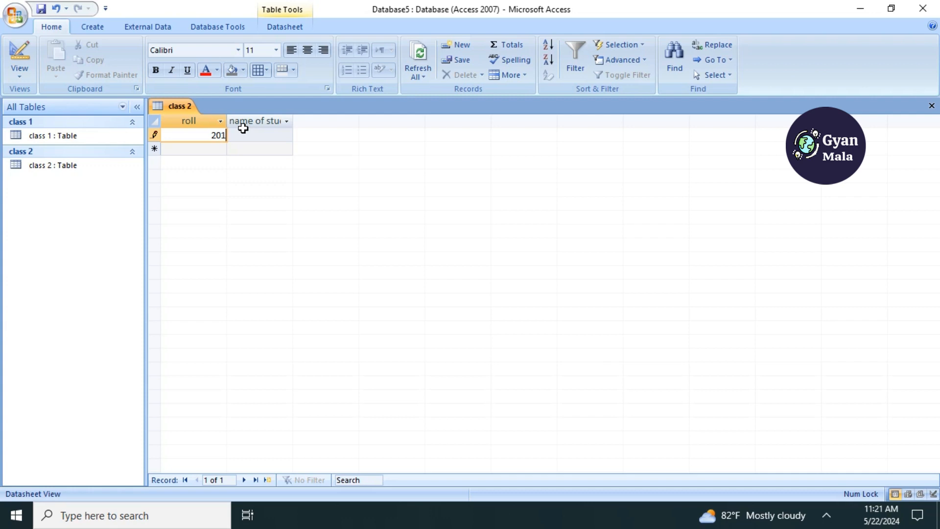
key("Tab")
type("rata")
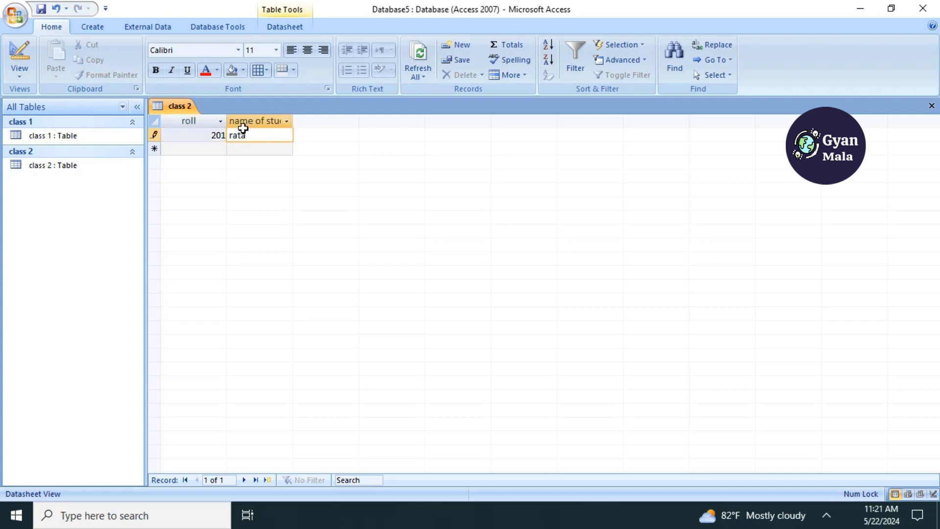
key("BackSpace")
key("BackSpace")
key("BackSpace")
key("BackSpace")
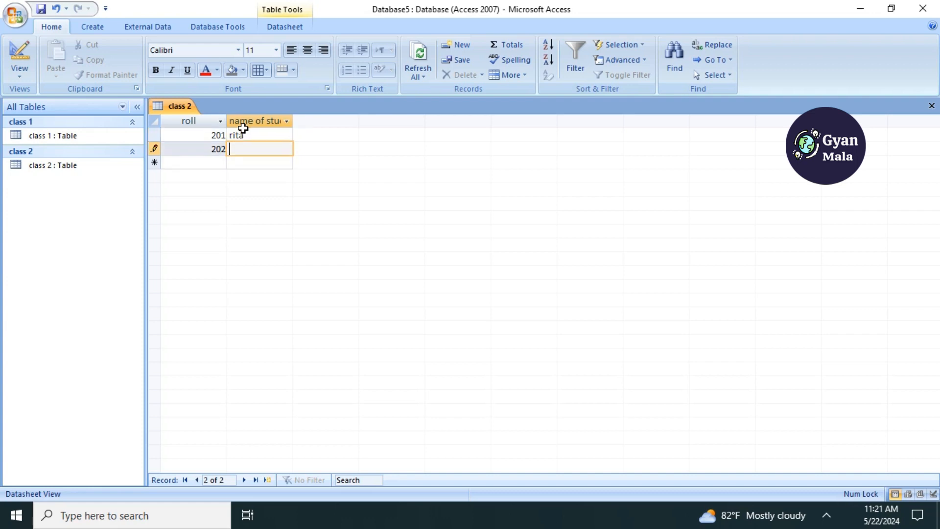
- Enter the class 2 records for rolls 202 and 203 with the students' names
type("hima")
key("Tab")
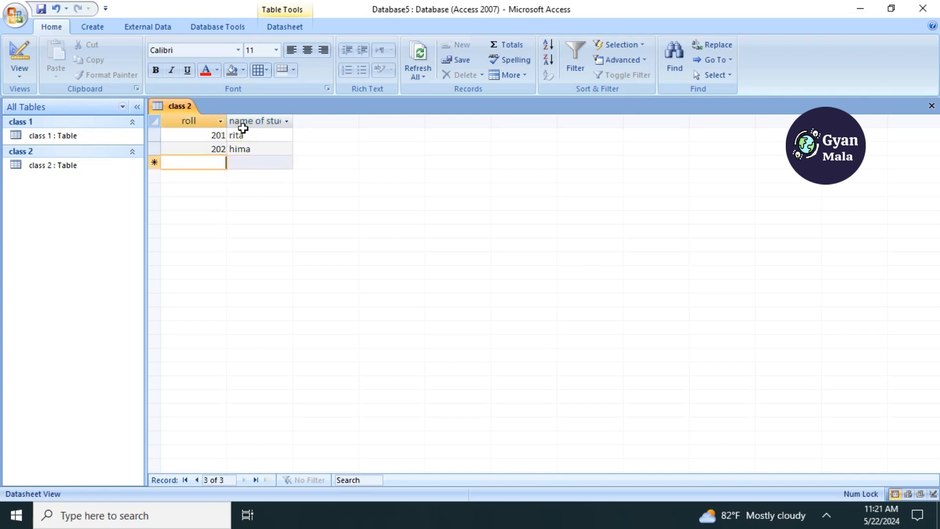
type("203")
key("Tab")
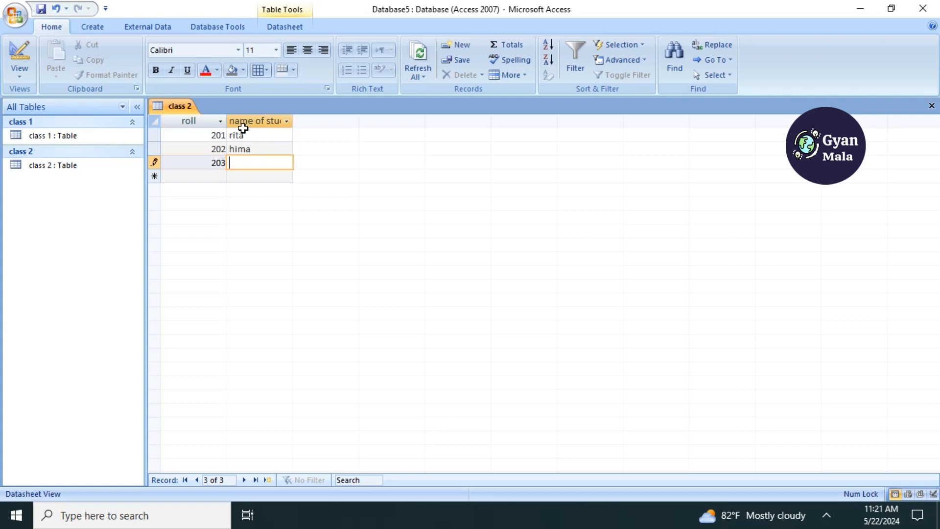
type("sapna")
key("Tab")
- Enter the class 2 record for roll 204 with the student's name and close the table
type("204")
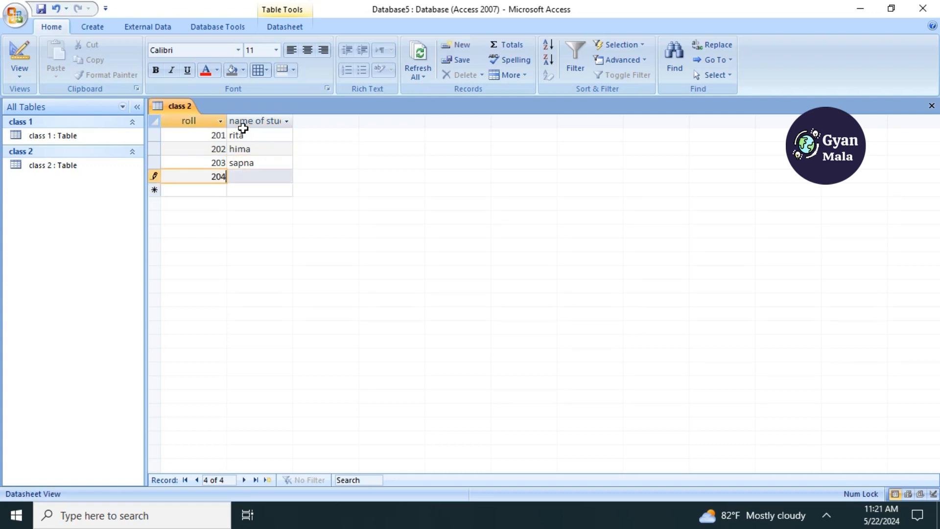
key("Tab")
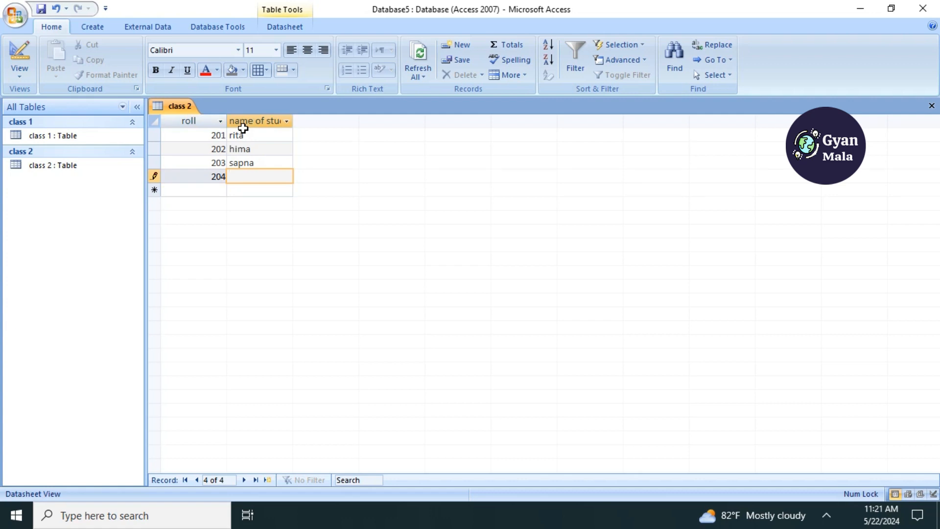
type("chetana")
left_click(931, 106)
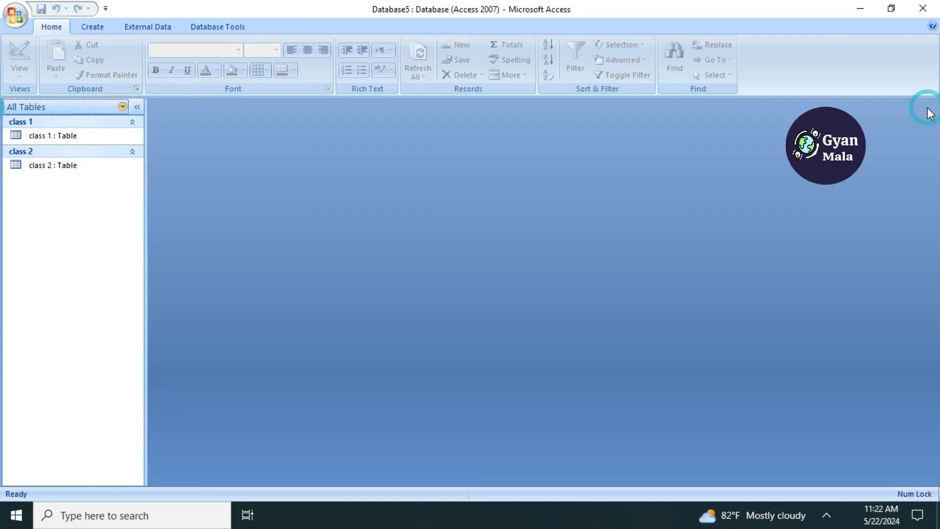
- Open the class 1 and class 2 tables to review their records and close both
double_click(57, 142)
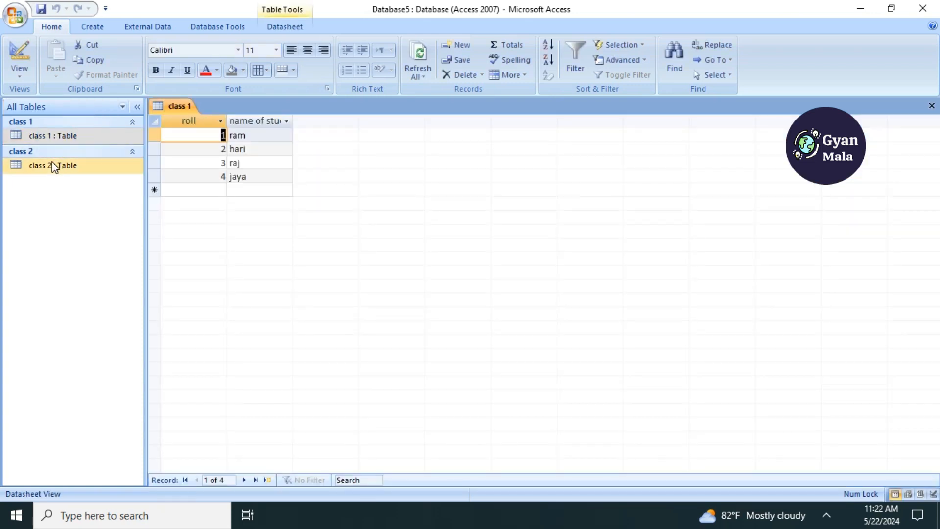
double_click(52, 164)
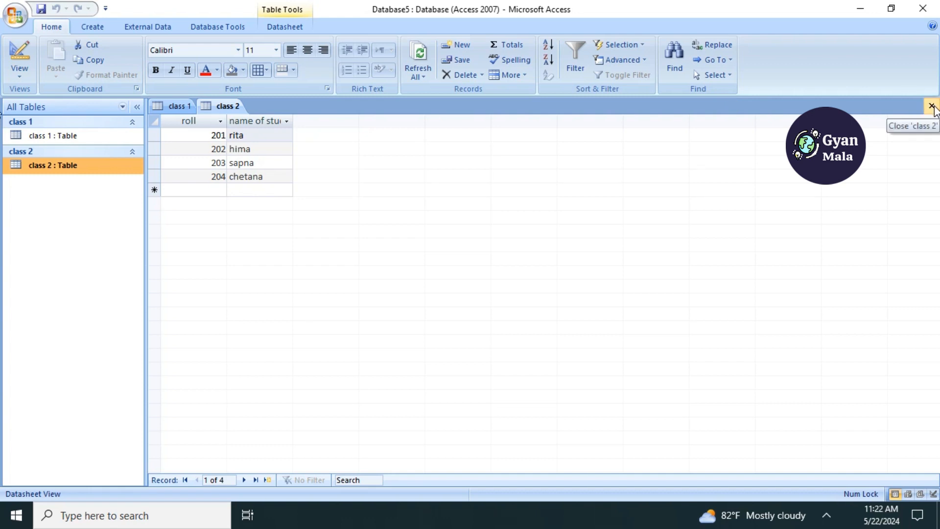
left_click(932, 107)
left_click(932, 107)
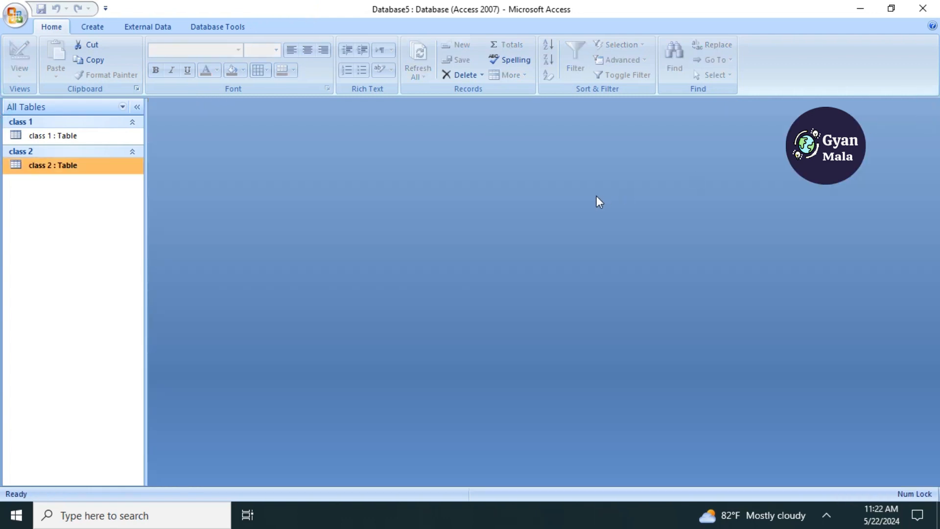
- Create a query in Design View with the class 1 table as its source
left_click(98, 31)
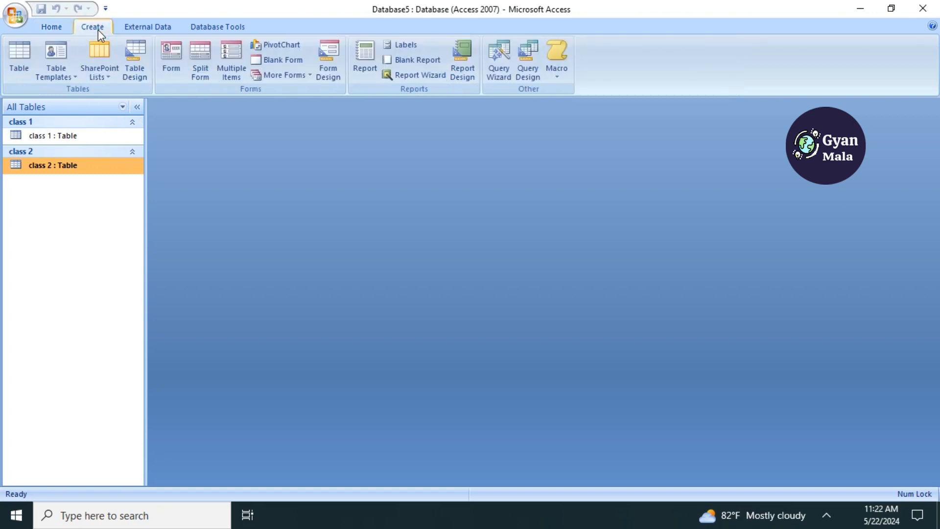
left_click(536, 70)
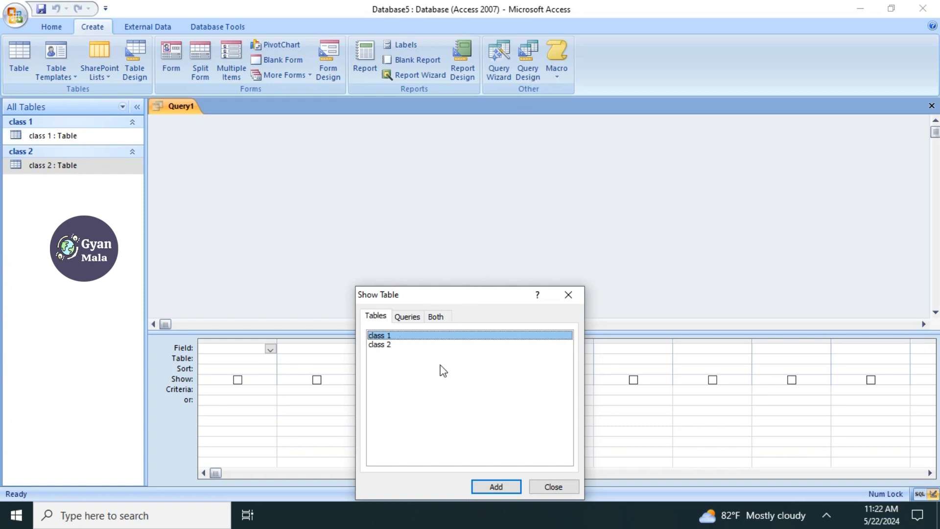
left_click(496, 487)
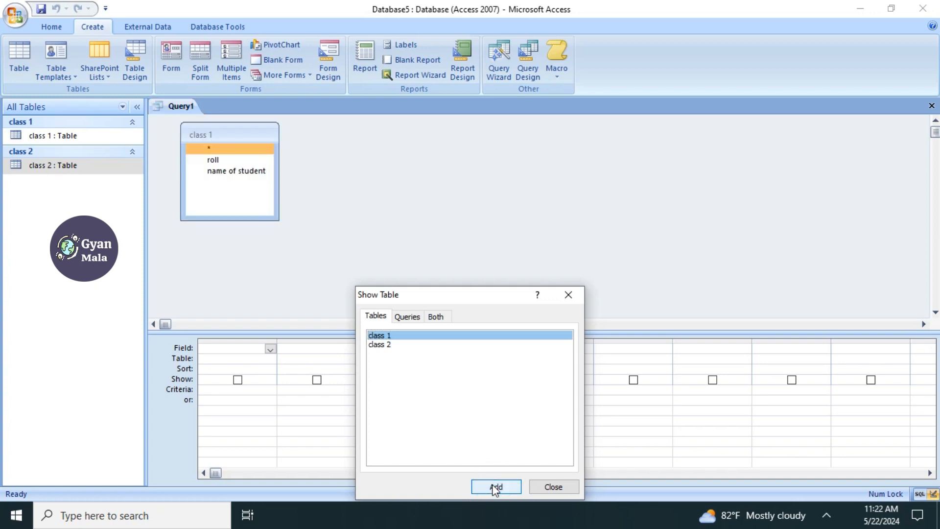
left_click(549, 487)
left_click(430, 218)
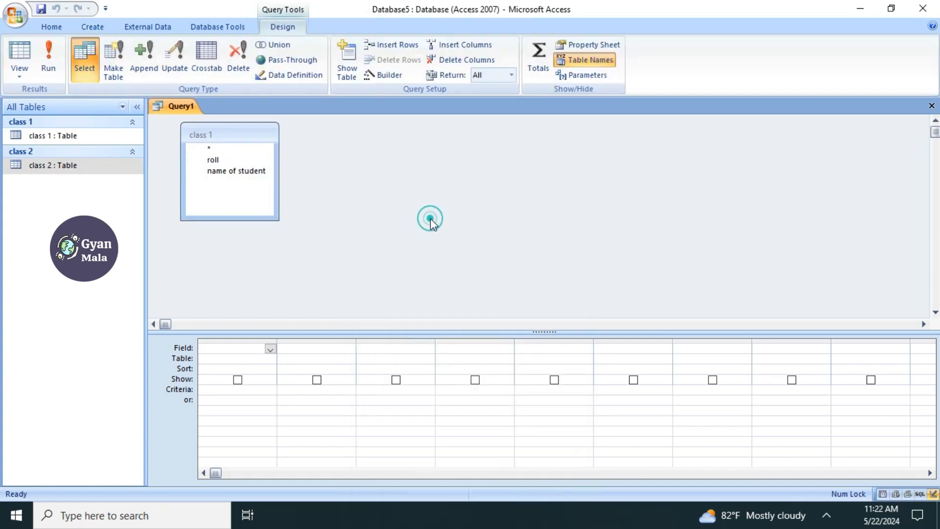
- Change the query to an append query that appends to class 2 in the current database
left_click(149, 71)
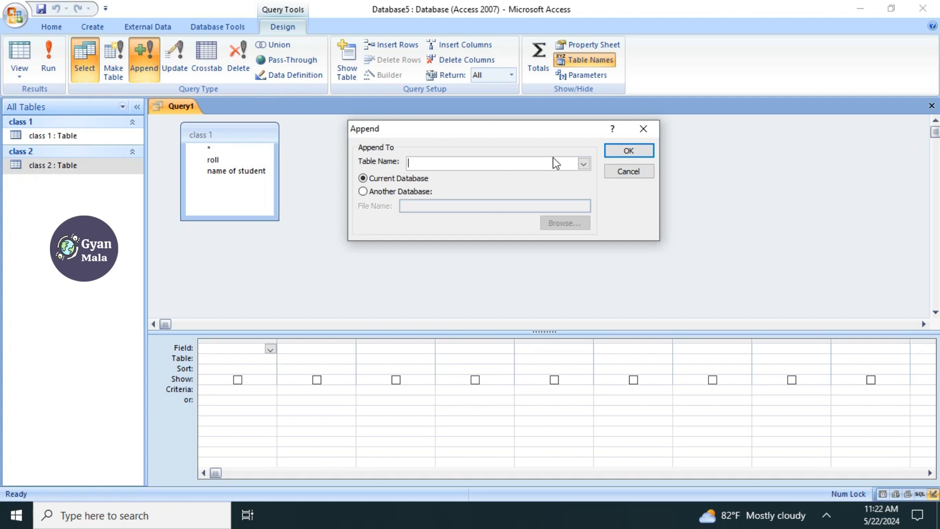
left_click(583, 165)
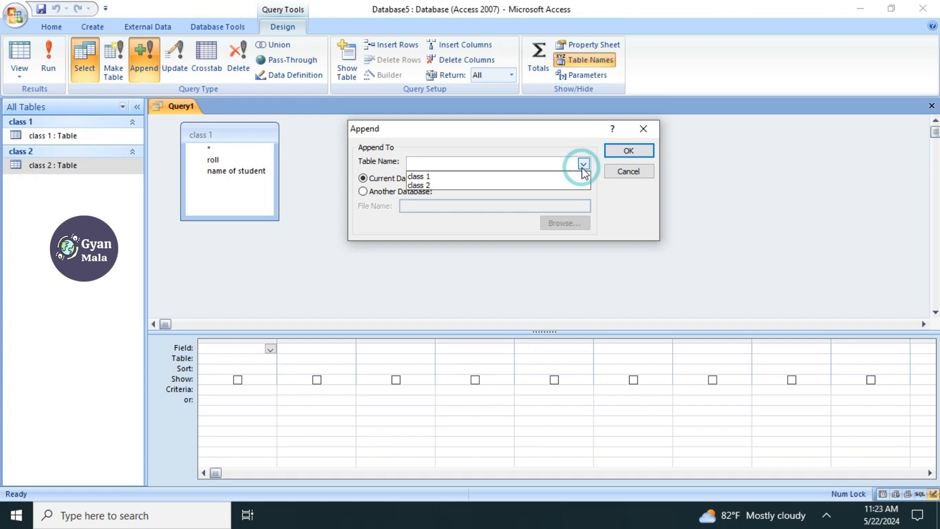
left_click(476, 185)
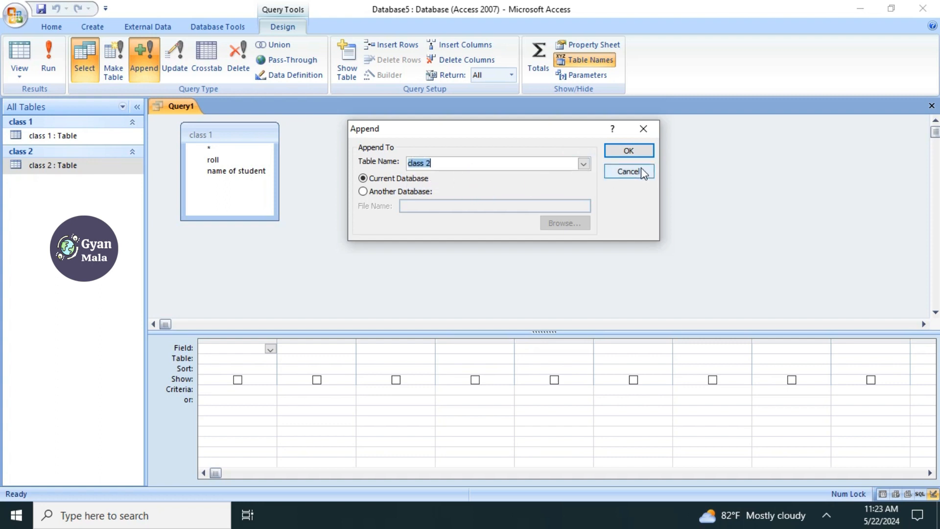
left_click(638, 154)
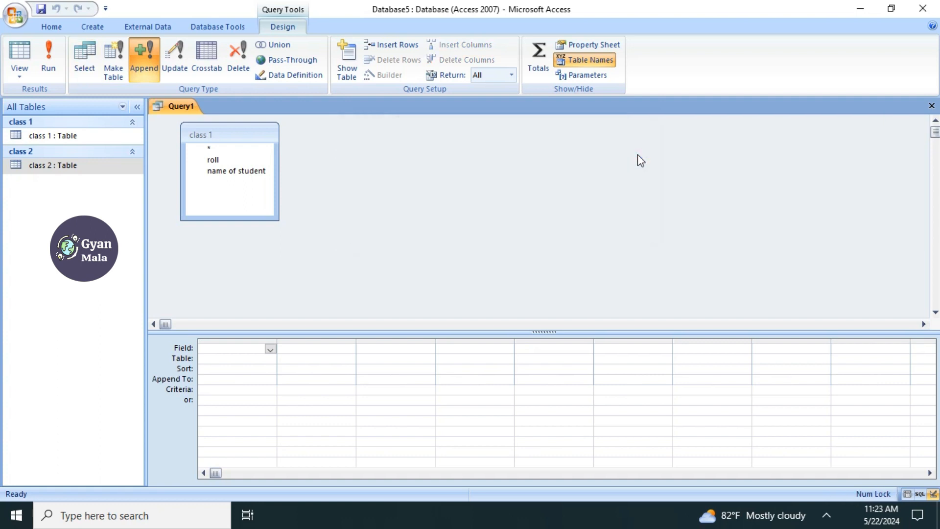
- Add the roll and name of student fields from class 1 to the query grid and run the append query
left_click(233, 153)
double_click(227, 131)
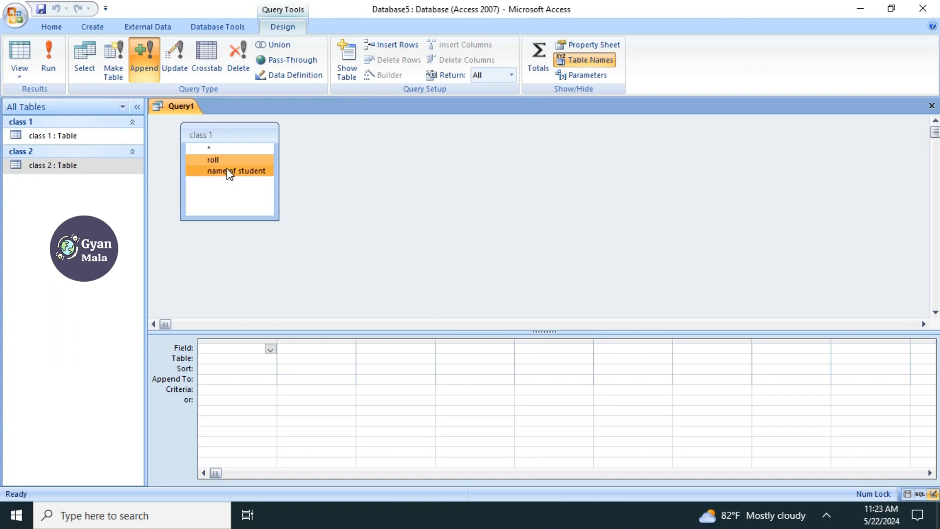
left_click_drag(227, 169, 245, 345)
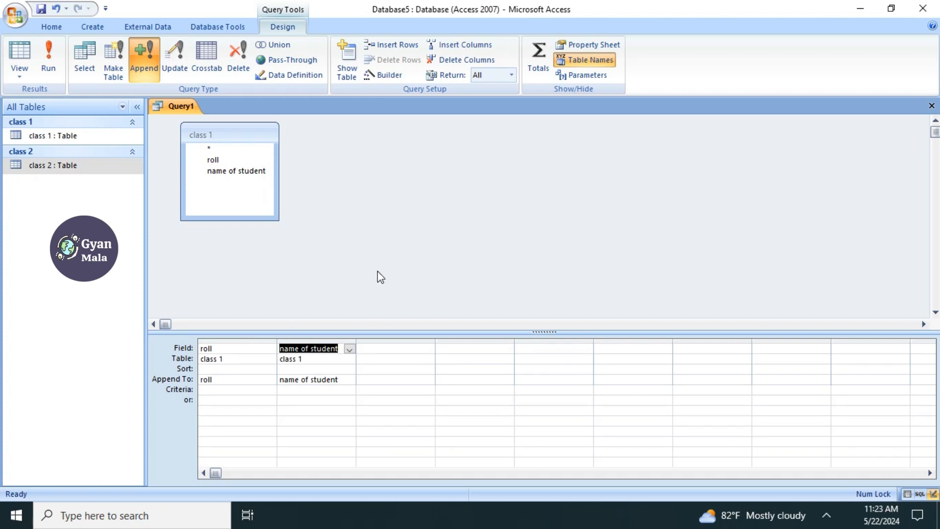
left_click(49, 71)
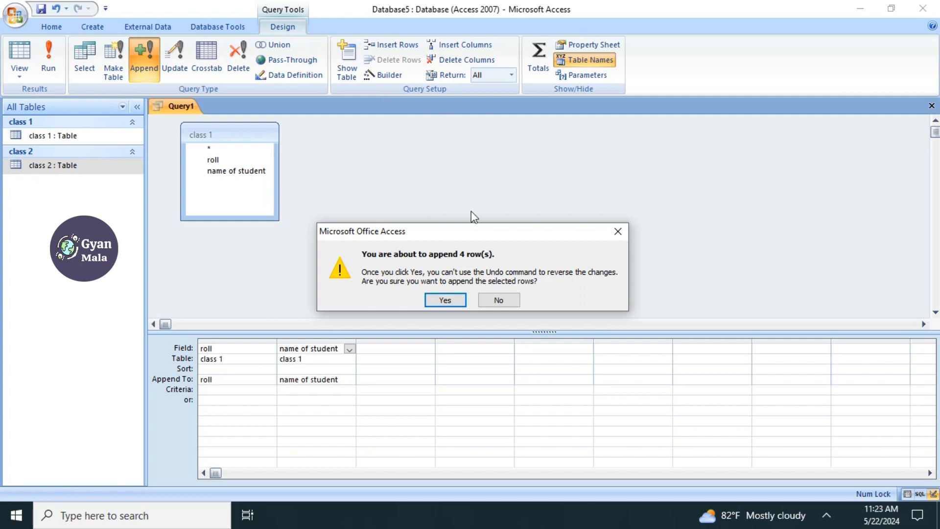
left_click(452, 299)
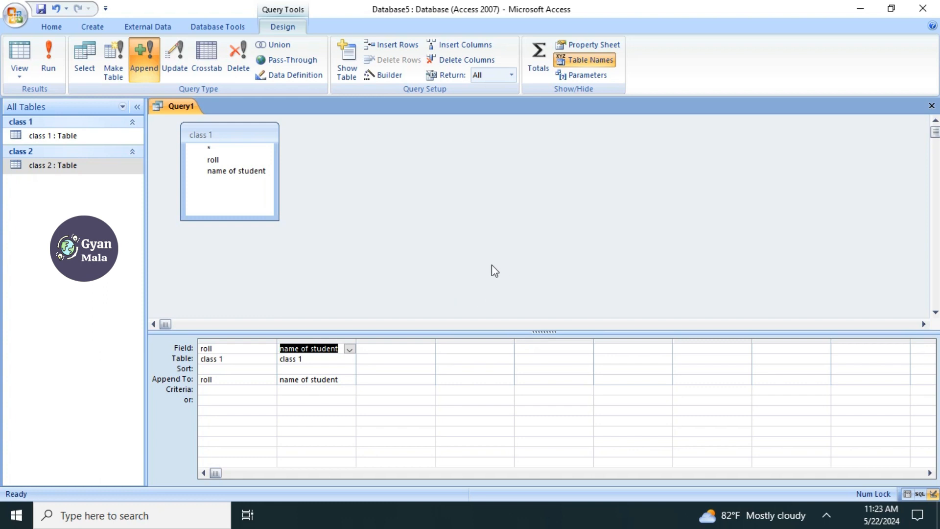
- Save the query under the name "append"
left_click(13, 19)
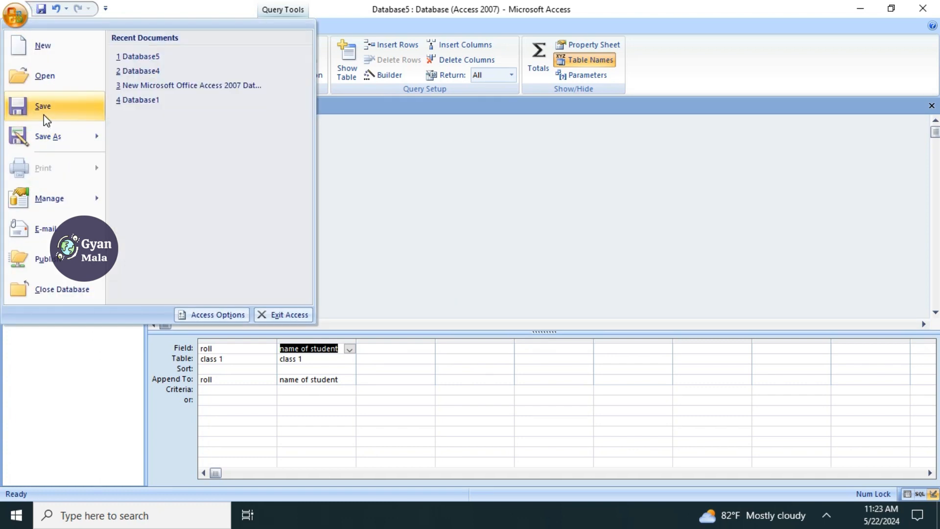
left_click(43, 108)
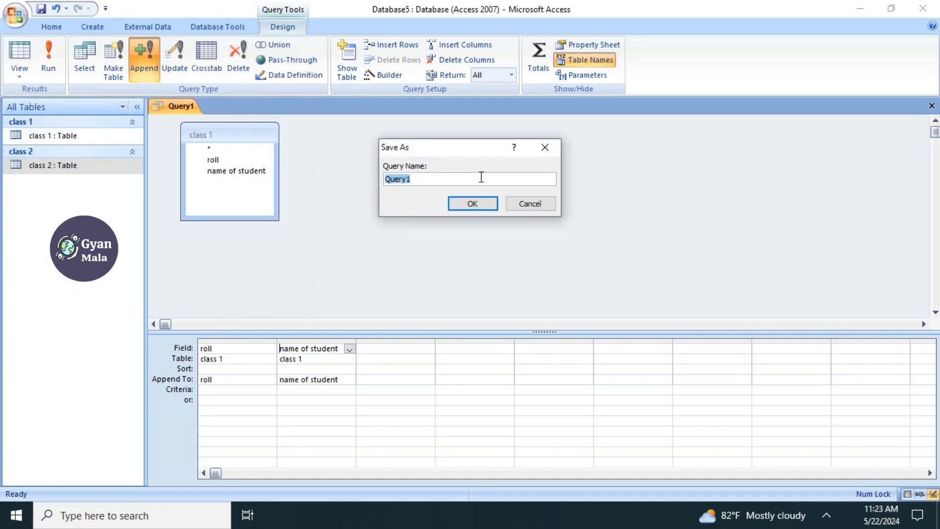
type("append quer")
key("BackSpace")
key("BackSpace")
key("BackSpace")
key("BackSpace")
key("BackSpace")
key("Return")
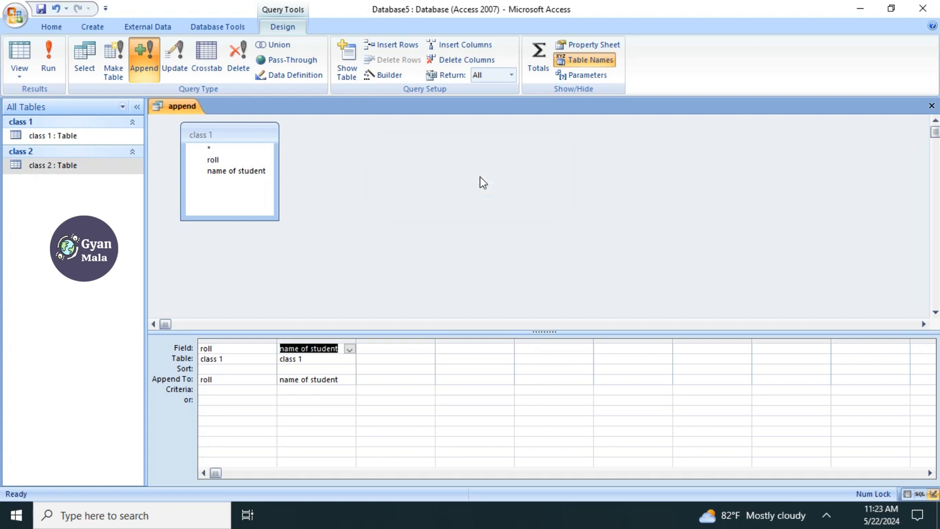
- Close the append query and open the class 2 table to examine the appended records
left_click(930, 106)
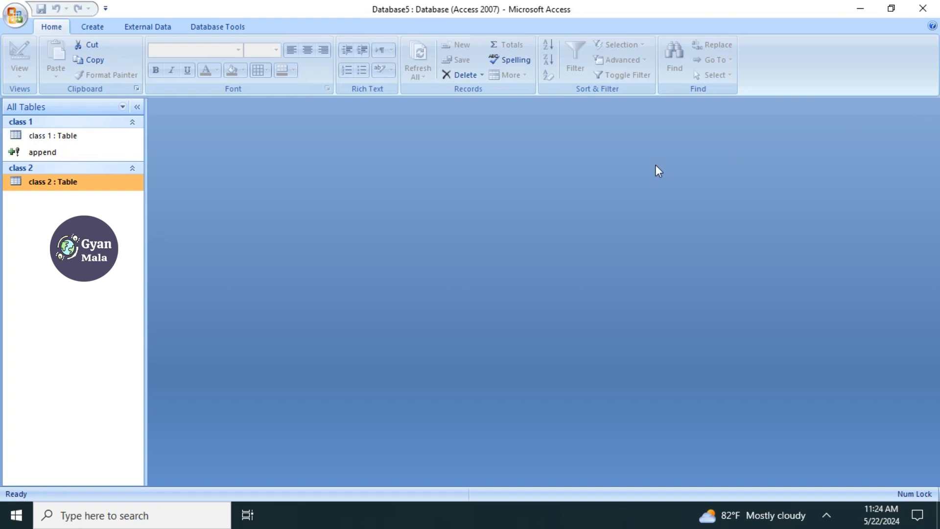
double_click(50, 186)
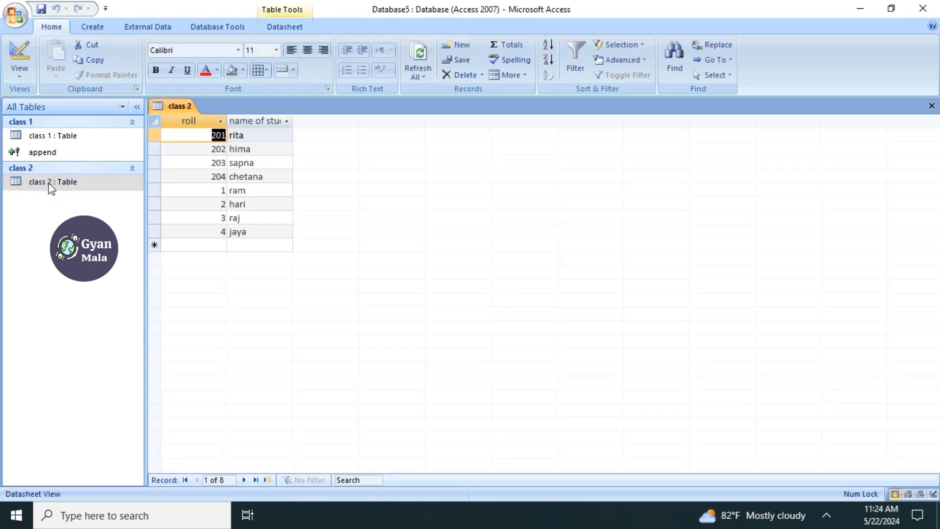